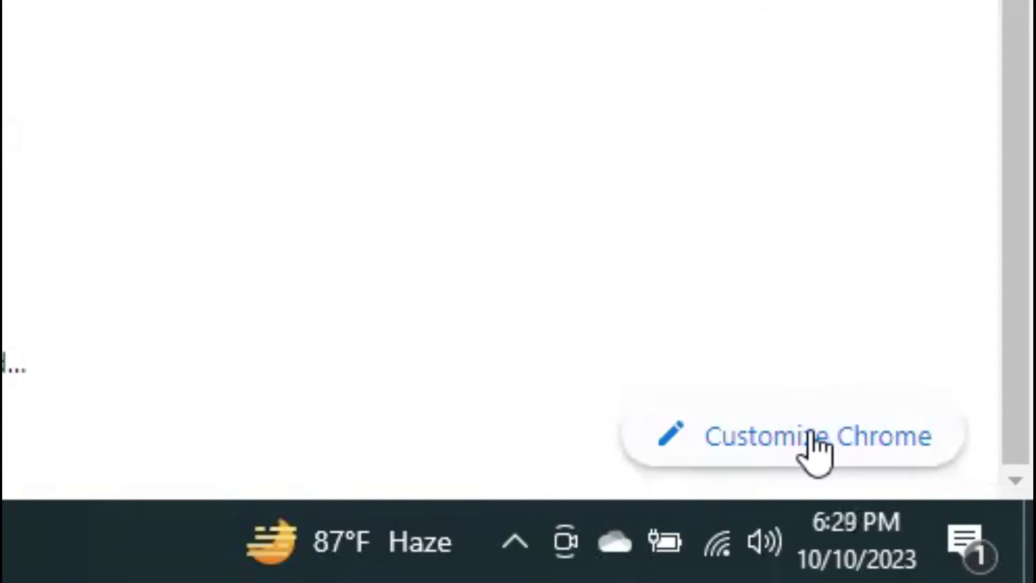
Bring up the Customize Chrome side panel from the new tab page
click(842, 445)
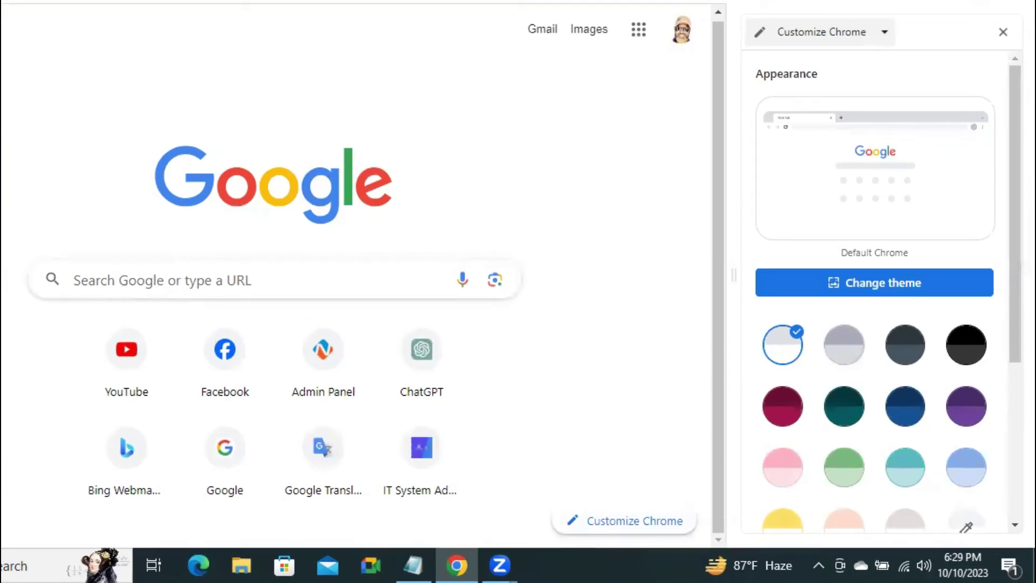
scroll(894, 332, down, 2)
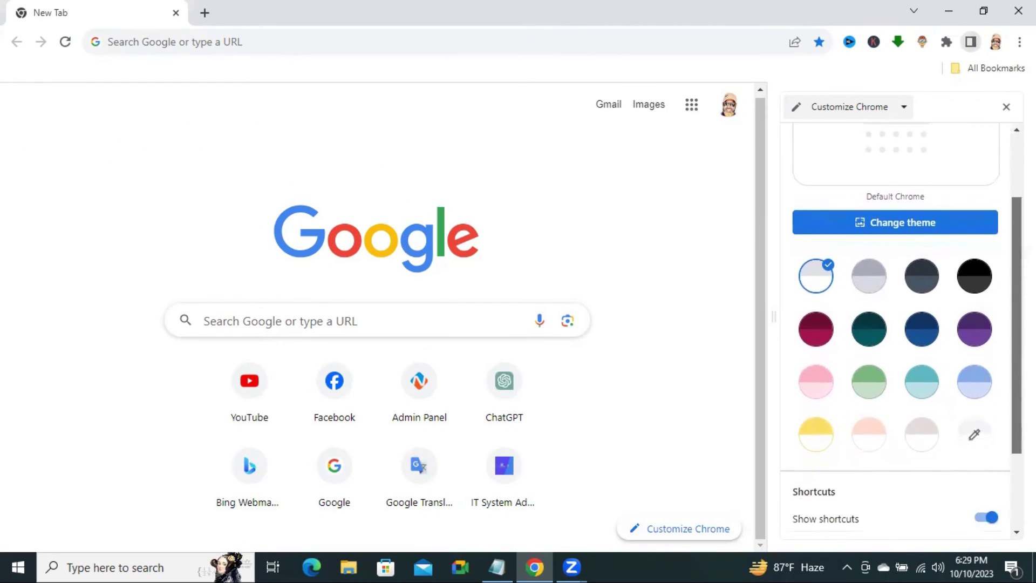
scroll(894, 332, down, 2)
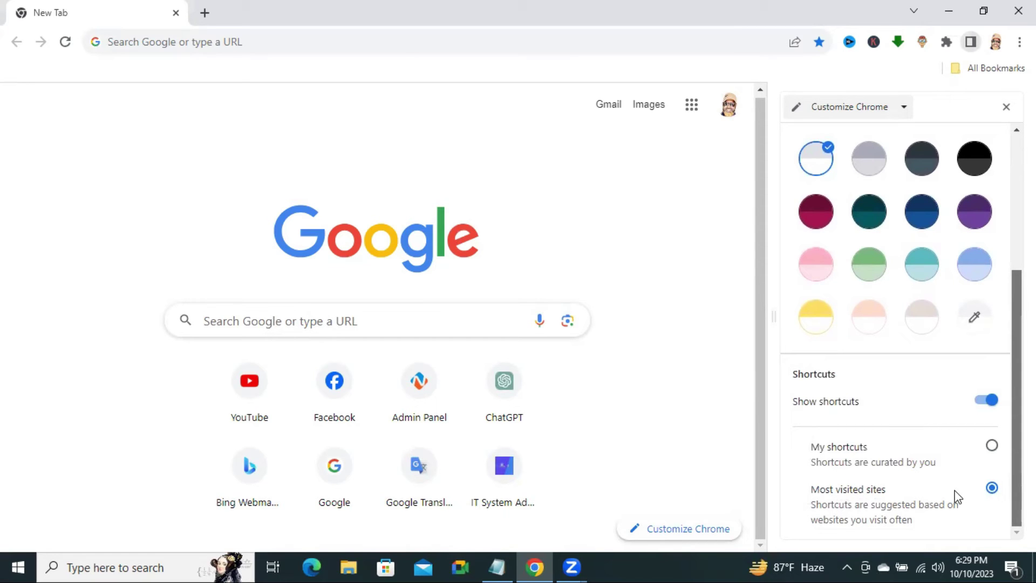
Switch new tab shortcuts from Most visited sites to My shortcuts
click(993, 447)
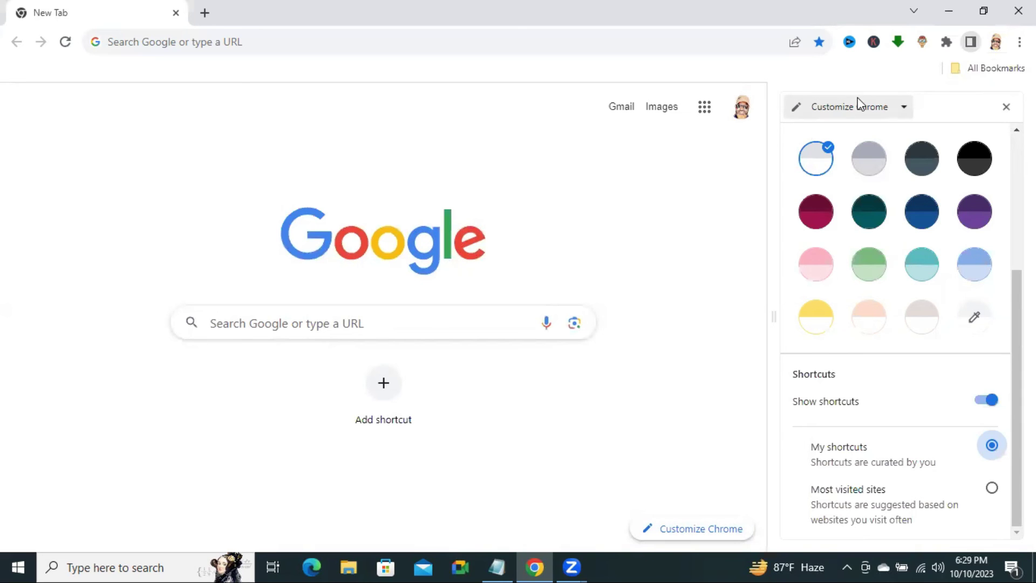
Close the Customize Chrome panel so the new tab page fills the window
click(1006, 109)
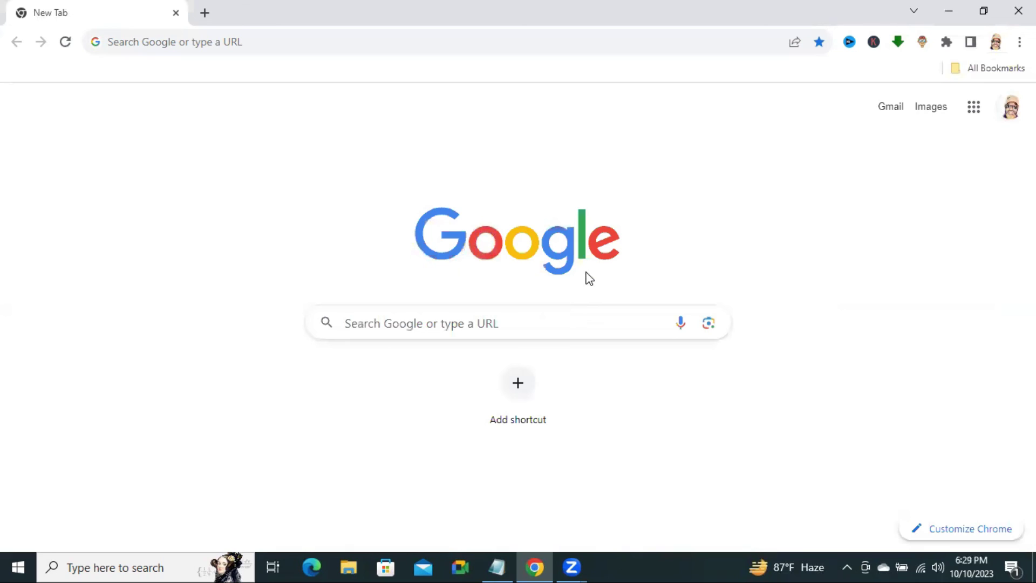